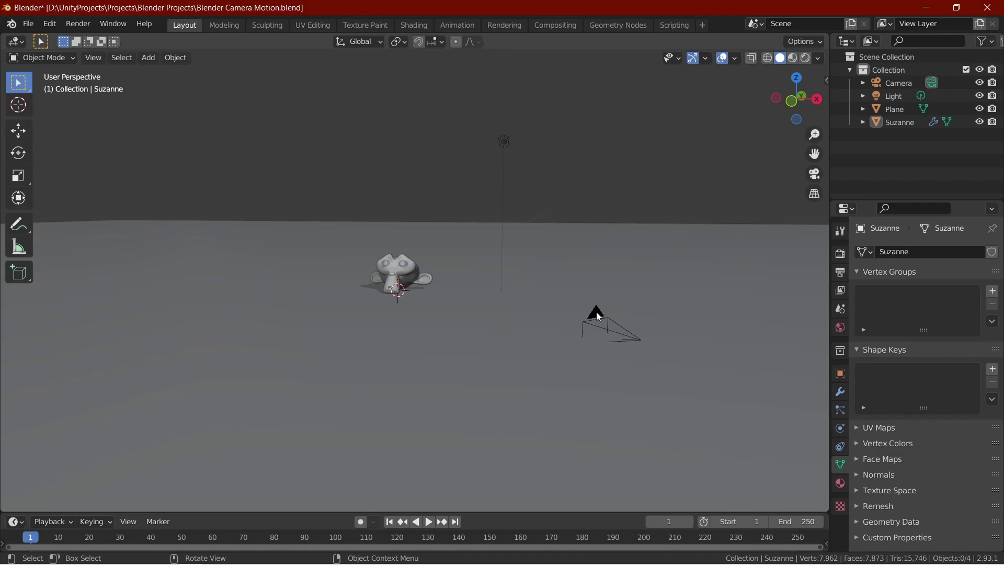
Select the camera, view through it, and key its location at frame 1
left_click(599, 315)
key("KP_0")
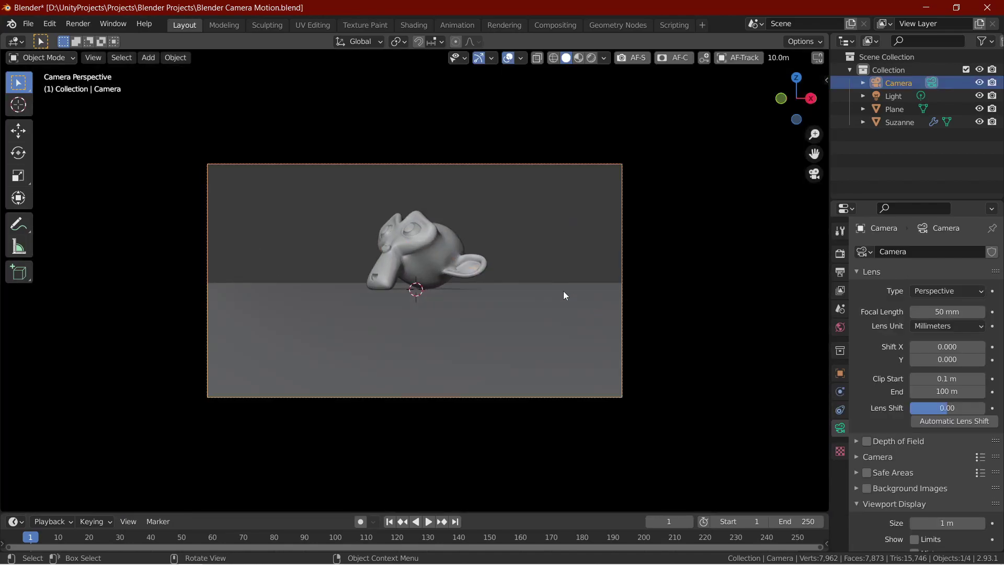
key("i")
left_click(545, 291)
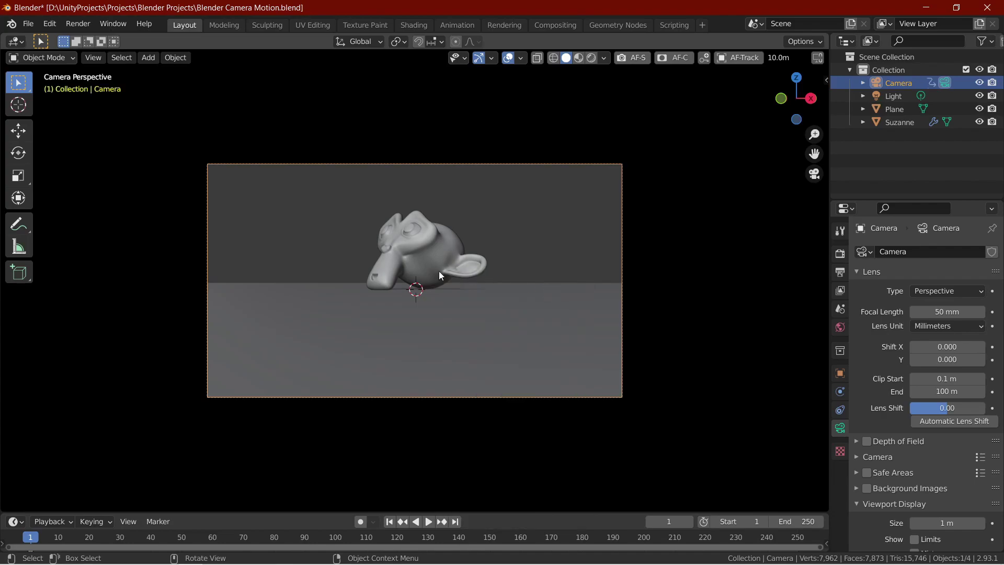
Enlarge the timeline and advance the playhead to frame 80
left_click_drag(503, 513, 504, 492)
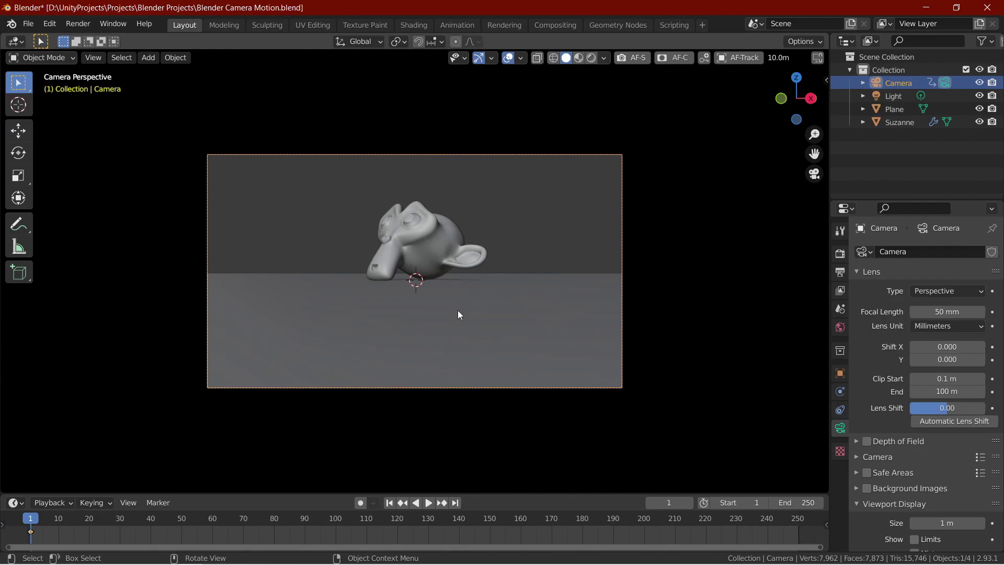
left_click(378, 525)
key("space")
left_click(321, 521)
key("space")
Move the camera closer to Suzanne along Z and key its location at frame 80
key("g")
key("z")
key("z")
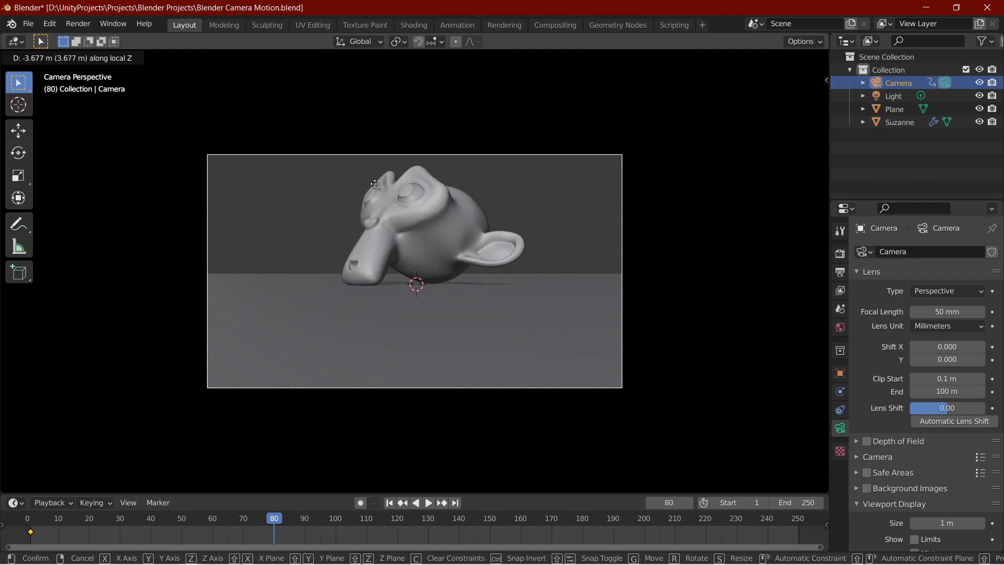
left_click(371, 180)
key("g")
key("z")
key("z")
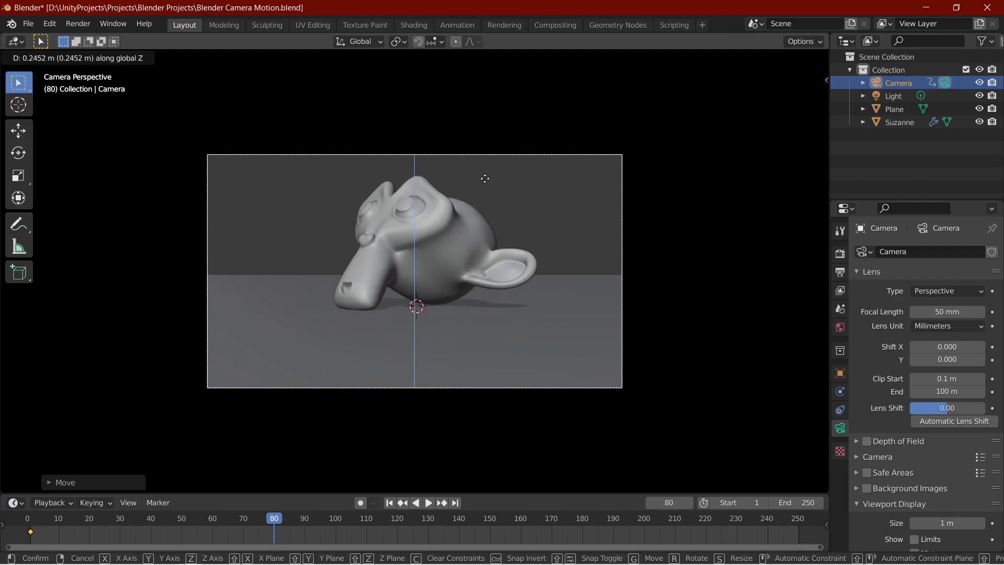
left_click(485, 178)
key("i")
left_click(485, 177)
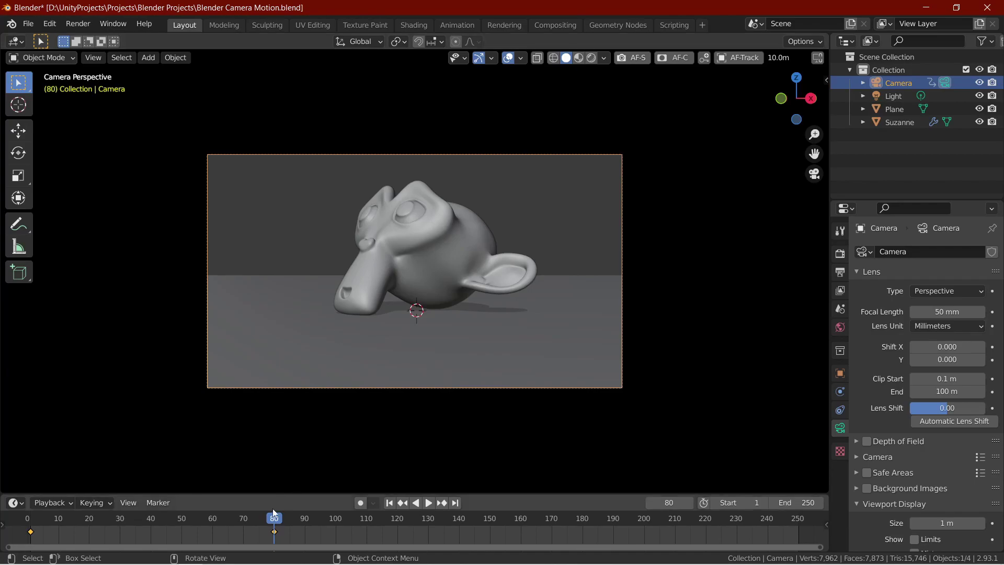
Set the camera keyframes to linear interpolation and return to the animation start
right_click(246, 532)
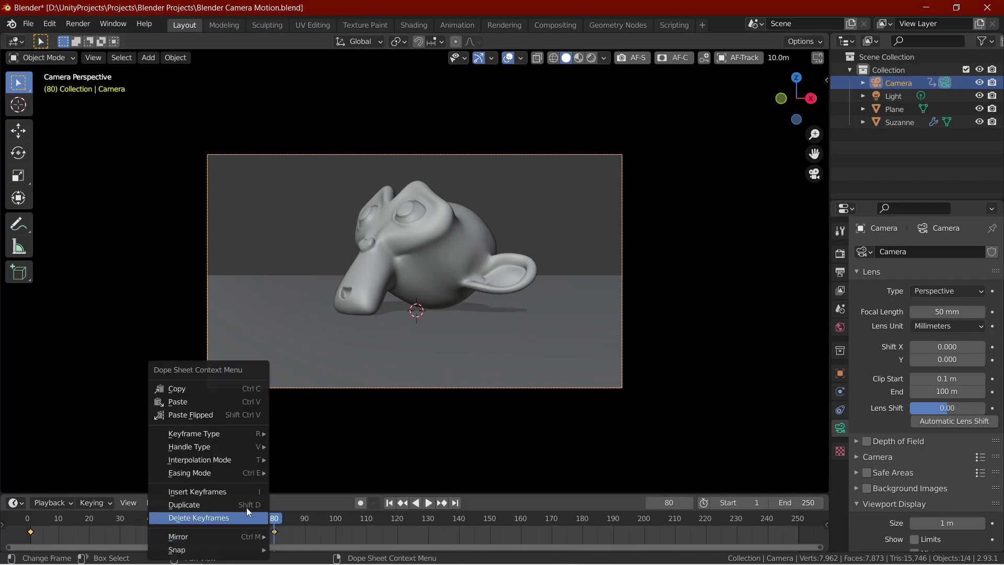
mouse_move(236, 460)
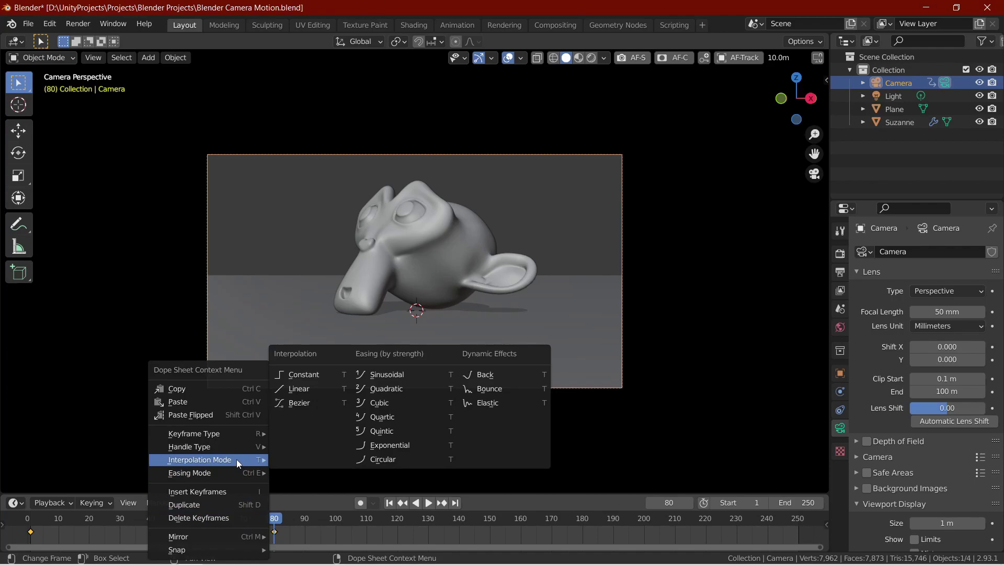
left_click(301, 390)
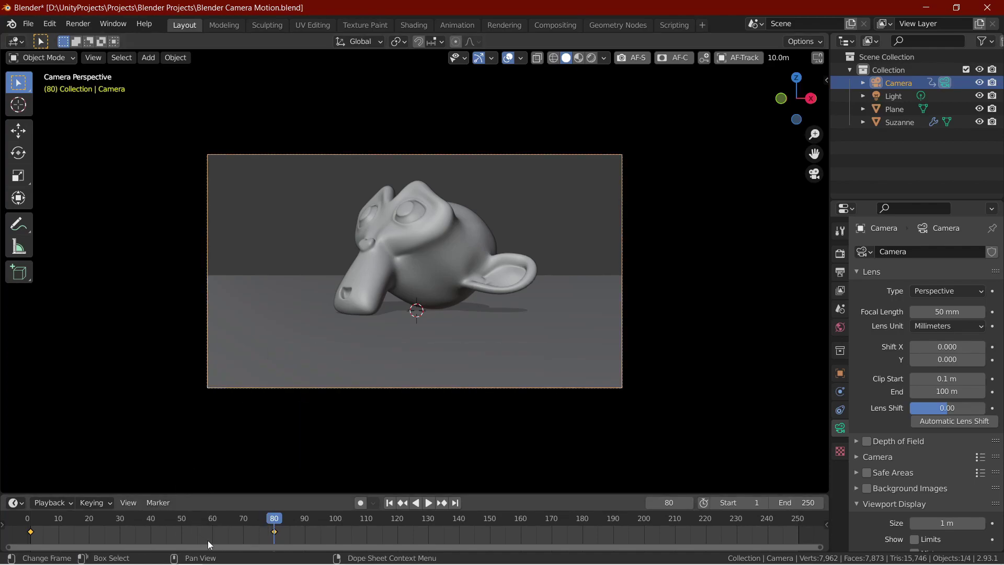
left_click_drag(199, 517, 6, 541)
Play back the keyframed move, check the Empty and NurbsPath, then select the camera
key("space")
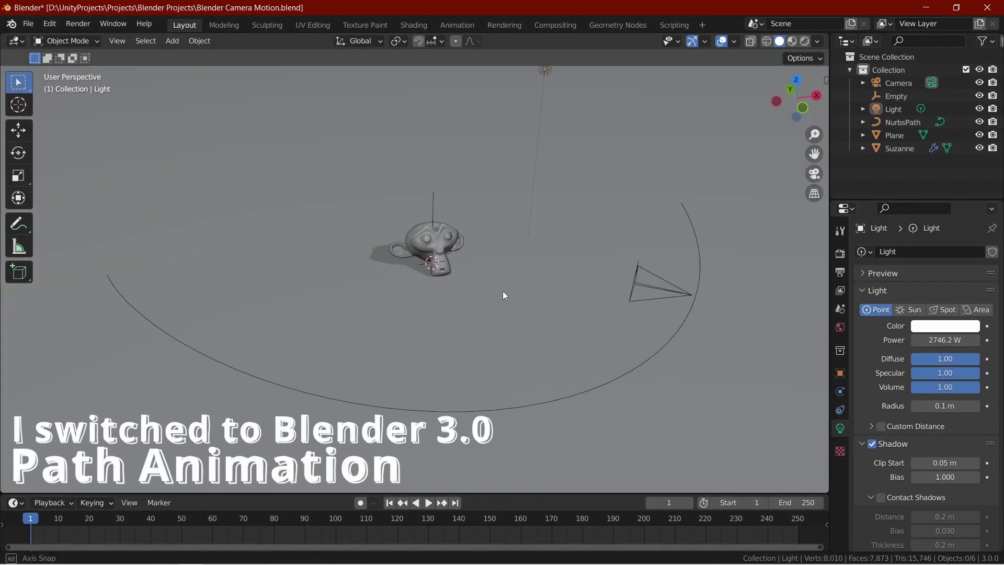
middle_click_drag(503, 291, 495, 286)
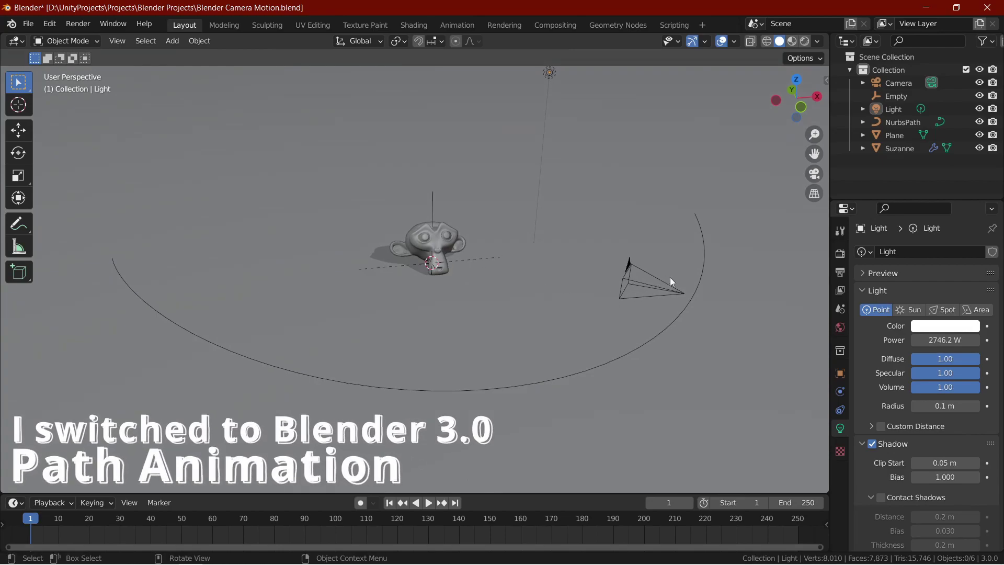
left_click(894, 100)
left_click(901, 123)
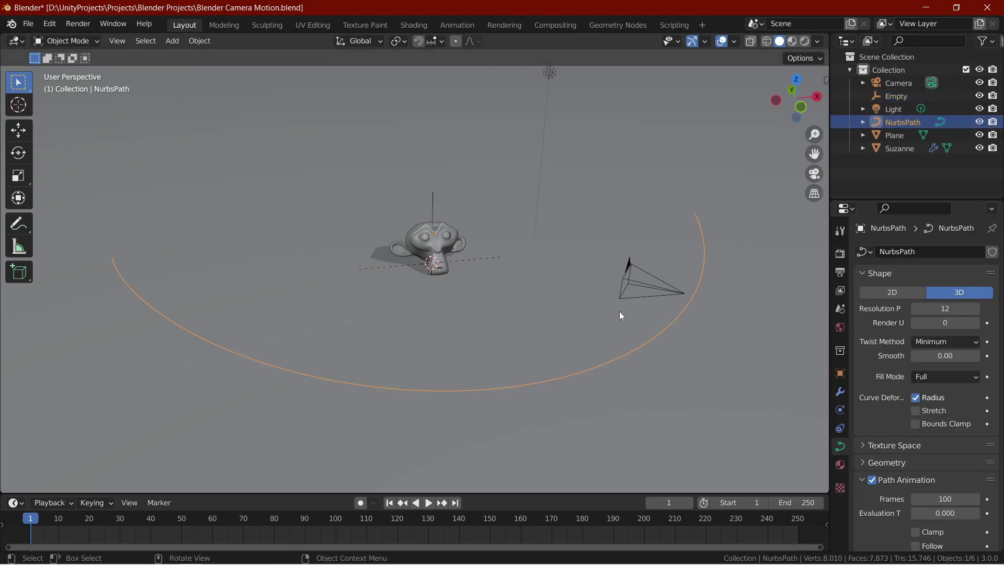
left_click(632, 269)
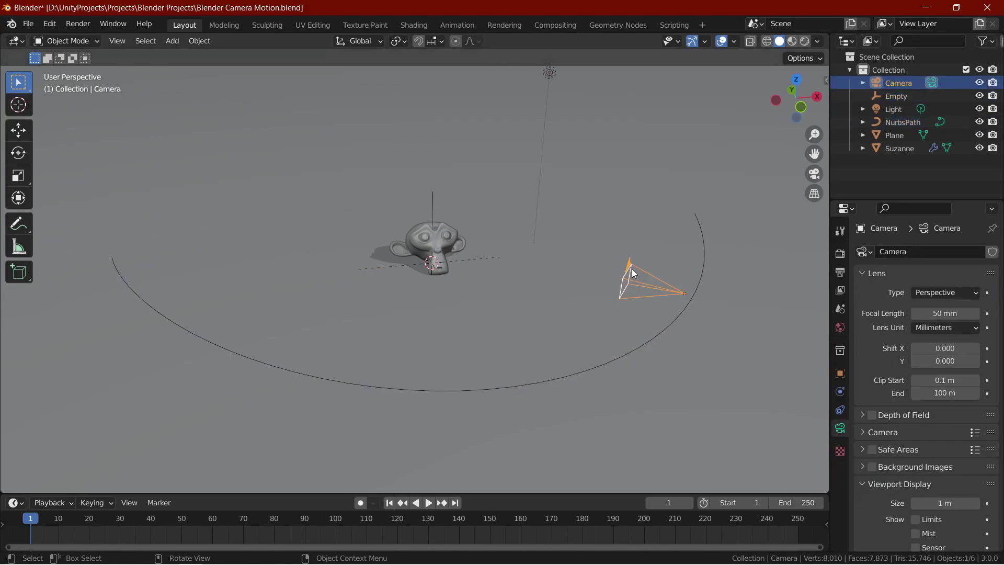
Add a Follow Path constraint to the camera targeting the NurbsPath
left_click(840, 410)
left_click(898, 253)
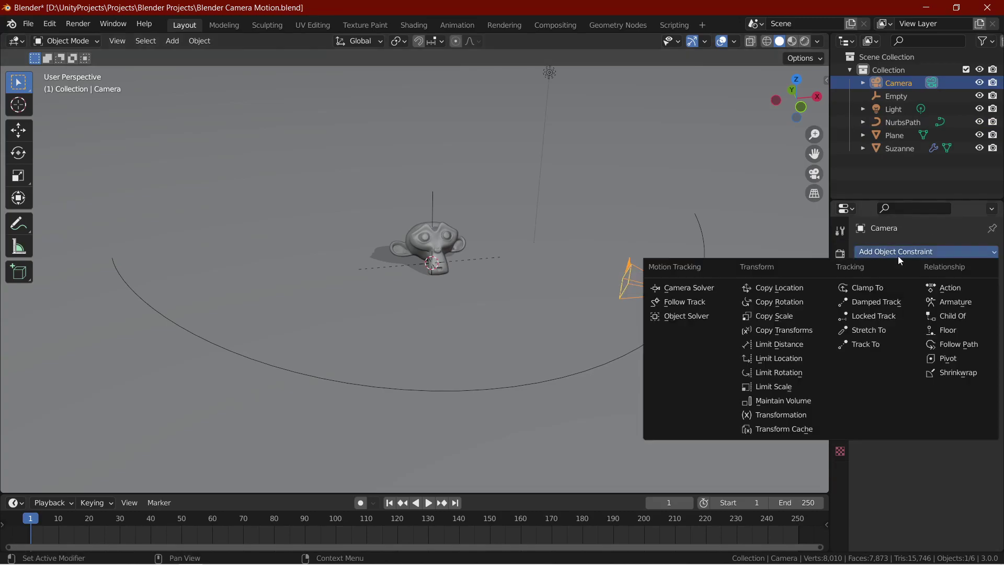
left_click(947, 345)
left_click(973, 292)
left_click(656, 338)
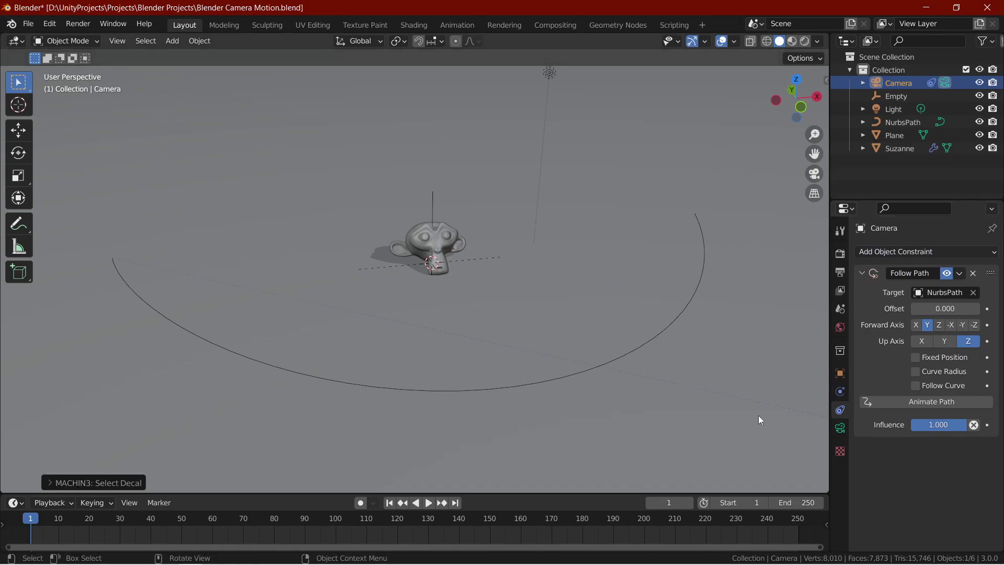
Zero the camera's X, Y and Z location so it starts on the path
key("n")
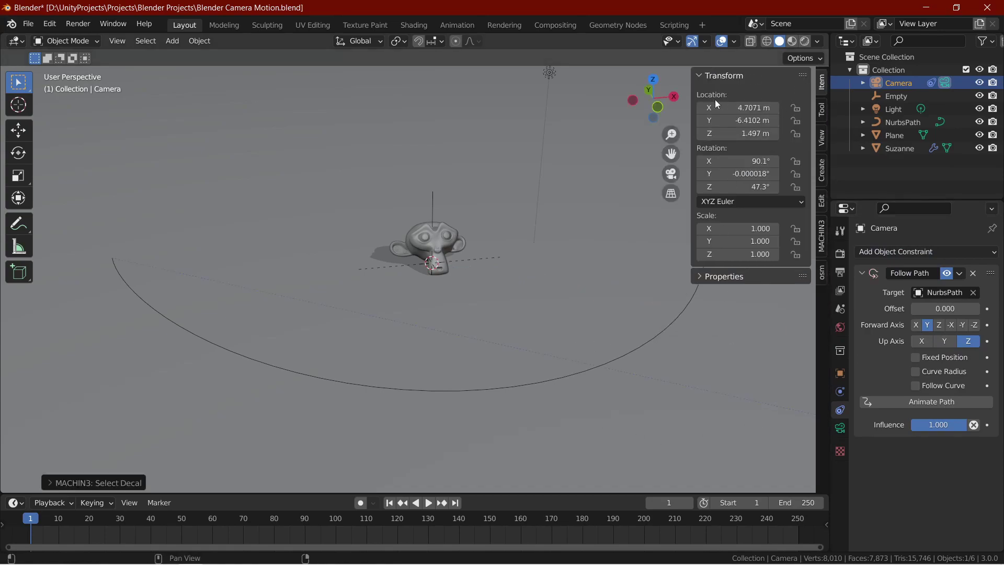
left_click_drag(737, 107, 745, 133)
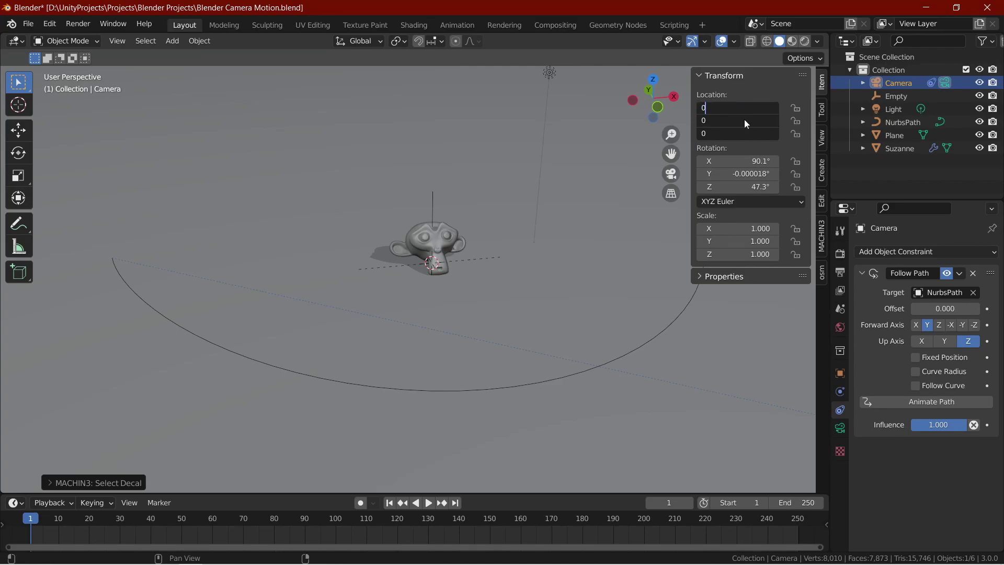
key("Return")
key("n")
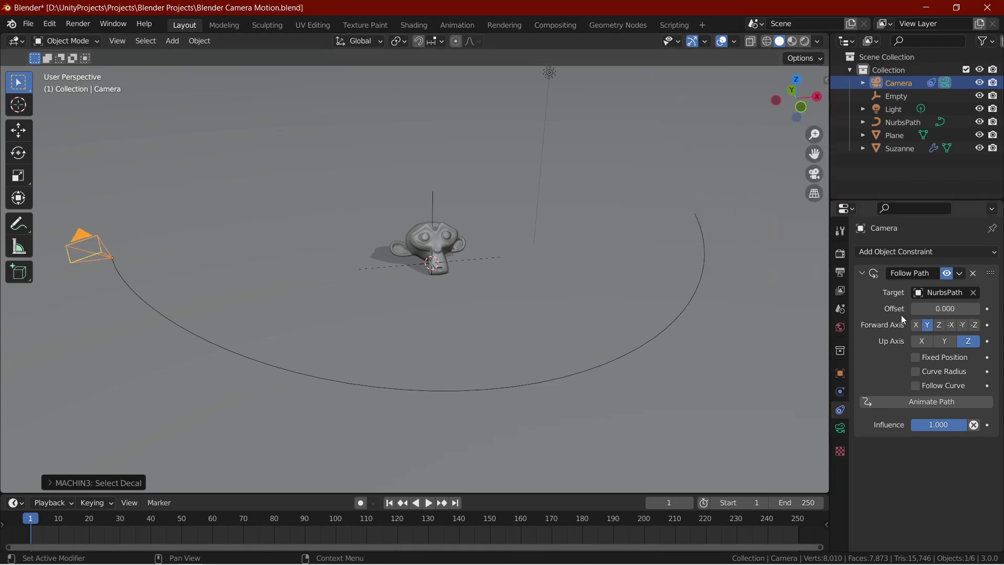
Add a Track To constraint aiming the camera at the Empty and verify the aim
left_click(894, 253)
left_click(919, 345)
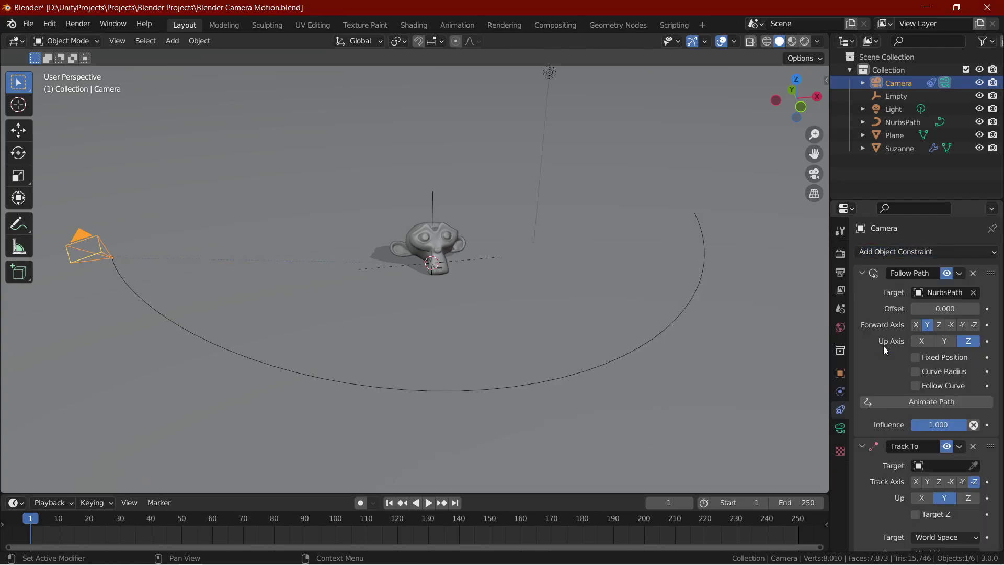
left_click(973, 465)
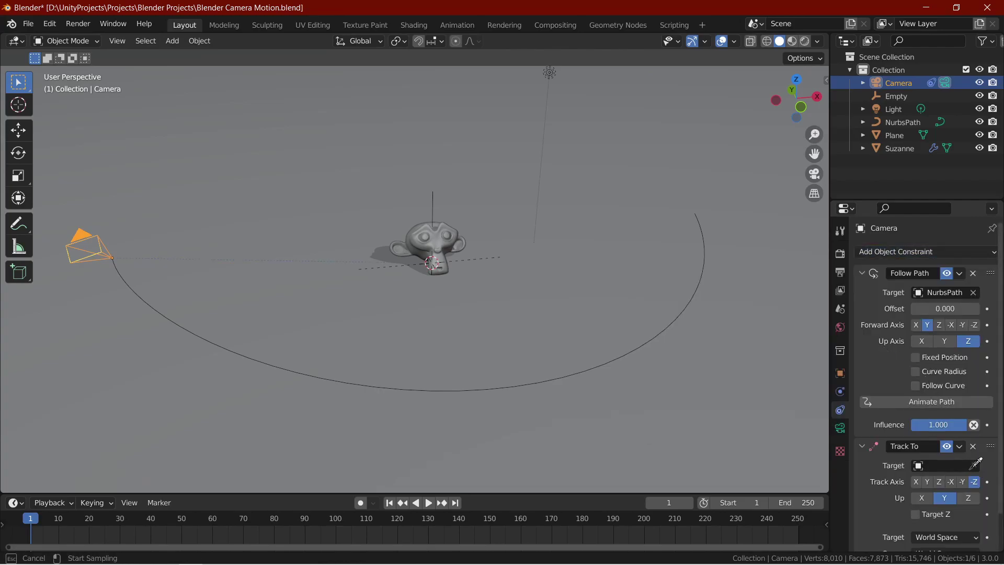
left_click(434, 208)
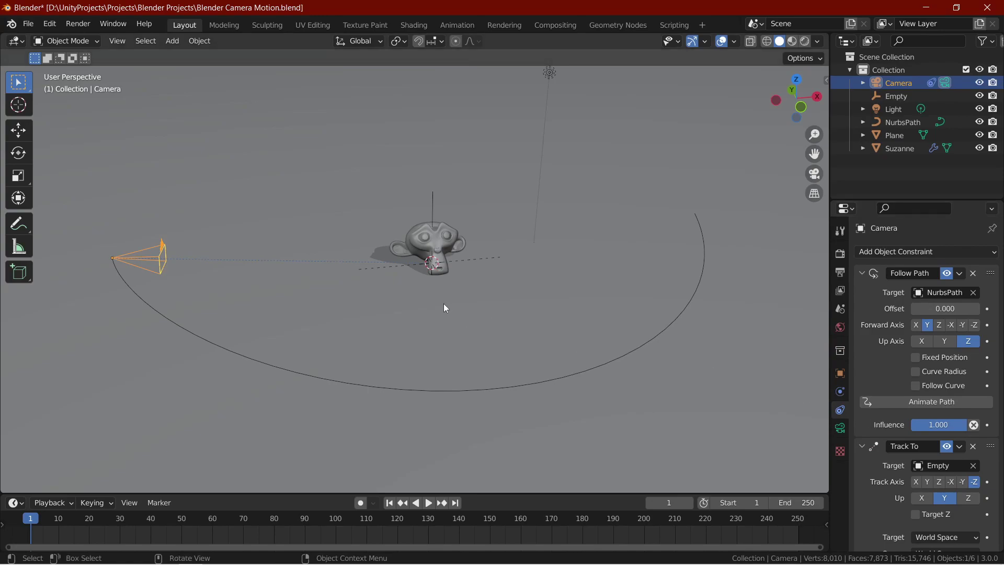
middle_click_drag(447, 307, 484, 308)
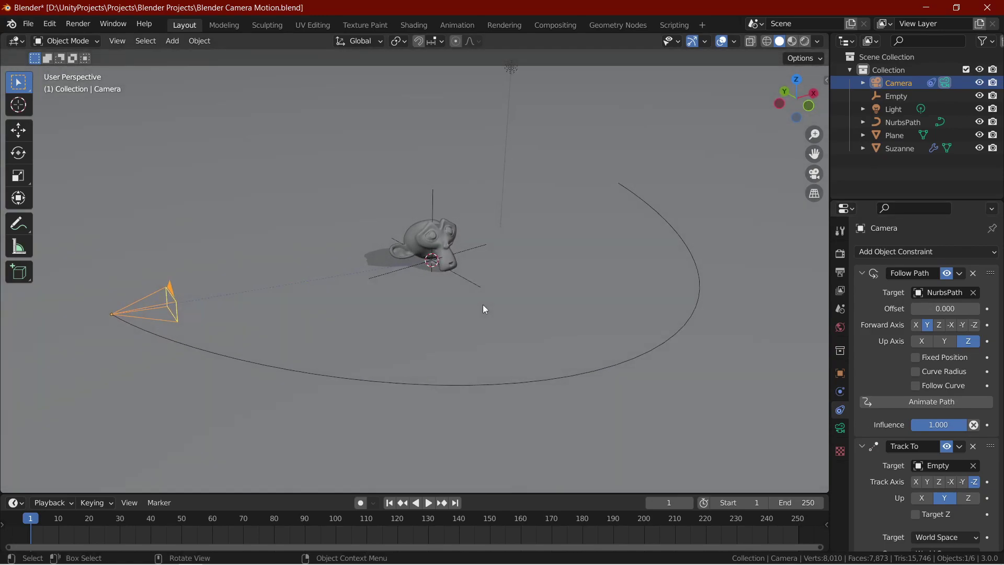
Key the NurbsPath's Evaluation Time at 0 on frame 1
left_click(631, 364)
left_click(839, 446)
scroll(945, 426, "down", 5)
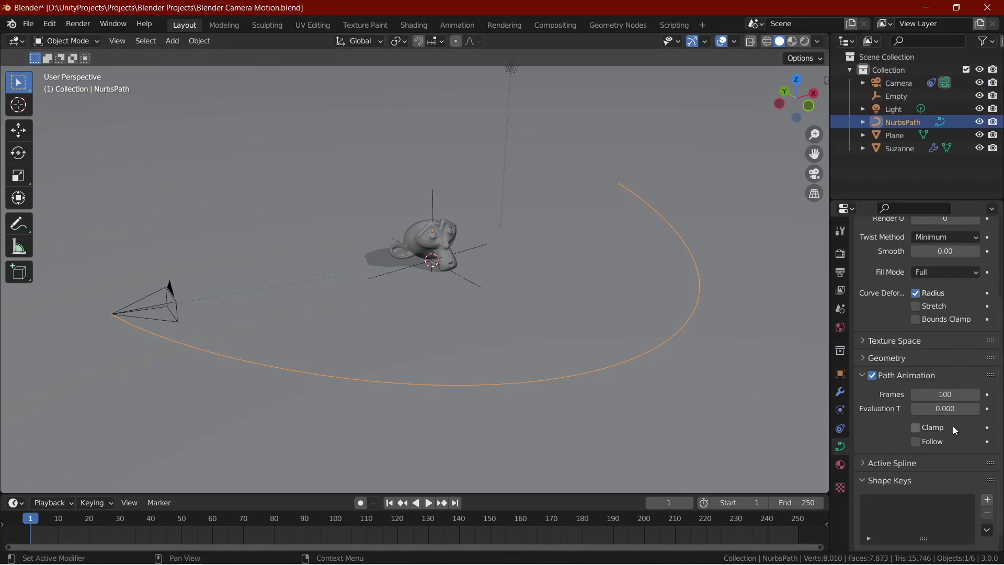
scroll(901, 408, "down", 1)
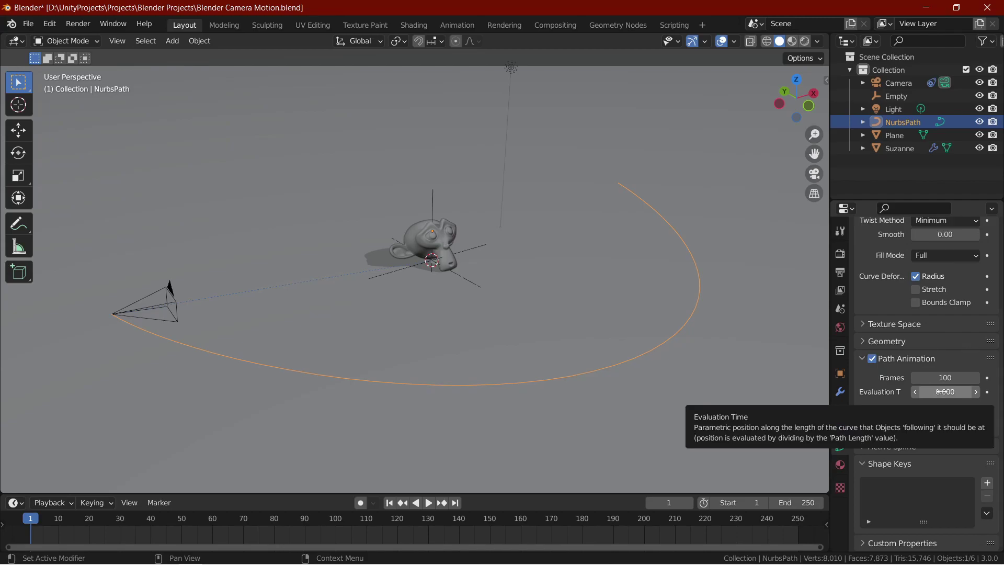
key("i")
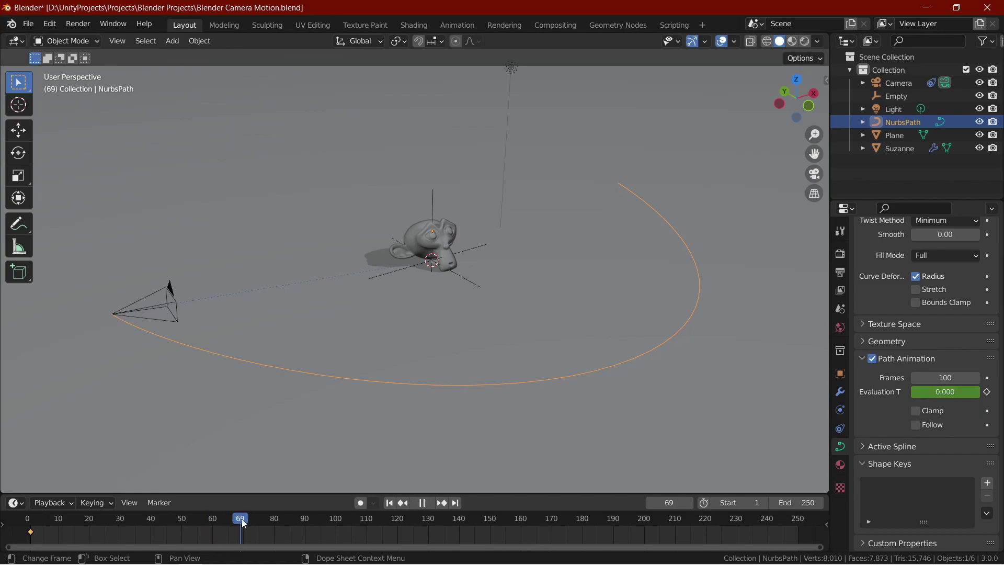
At frame 70 key Evaluation Time at 64.4 and make the path keyframes linear
left_click(421, 502)
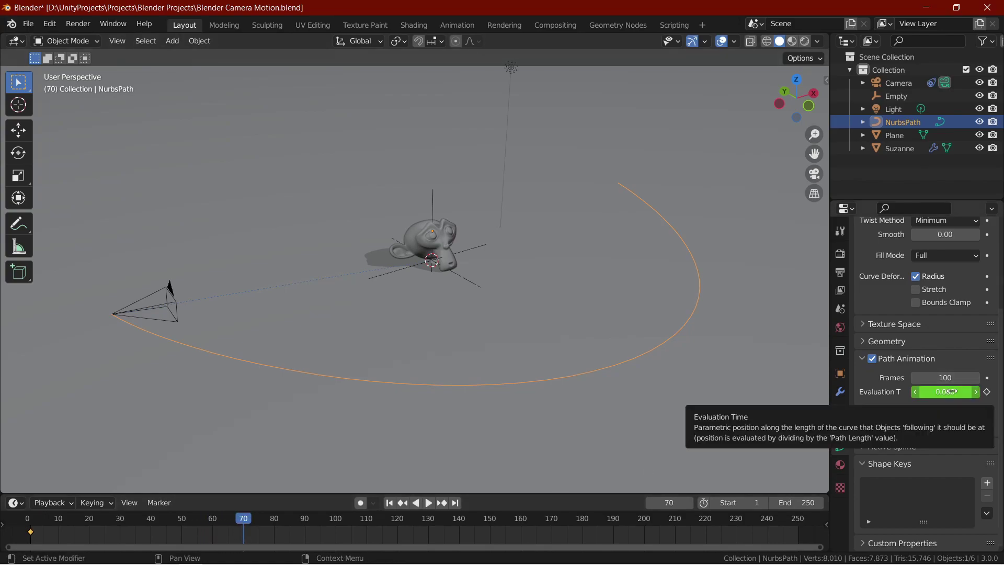
left_click_drag(950, 391, 988, 391)
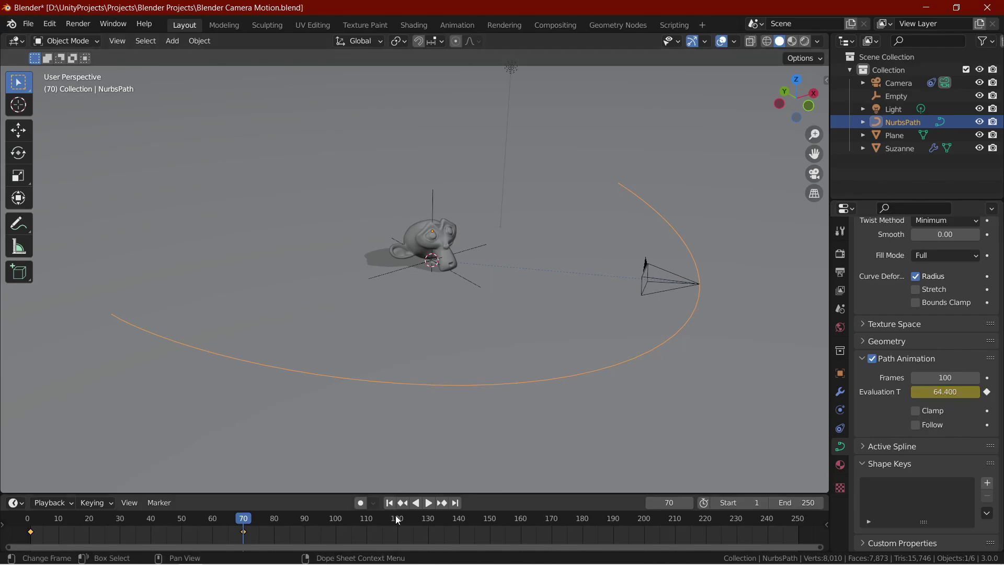
right_click(284, 521)
mouse_move(262, 461)
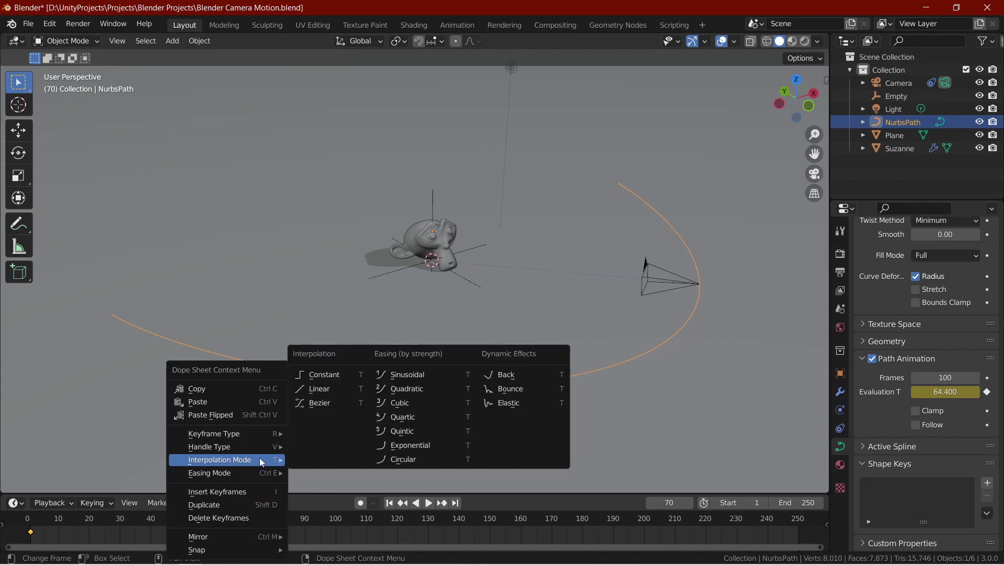
left_click(334, 388)
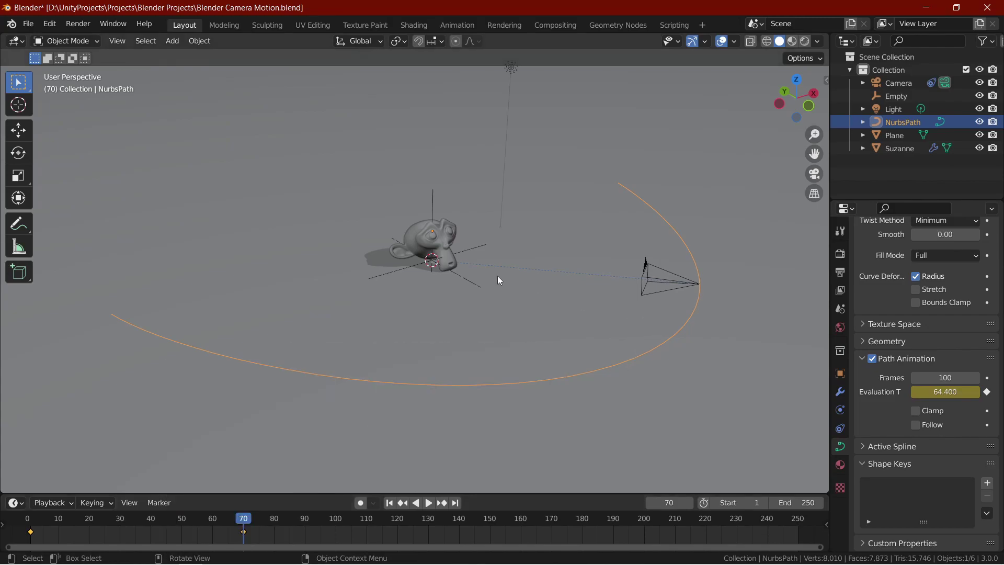
Select the Empty at Suzanne's centre, leaving it in place
left_click(430, 201)
left_click(432, 205)
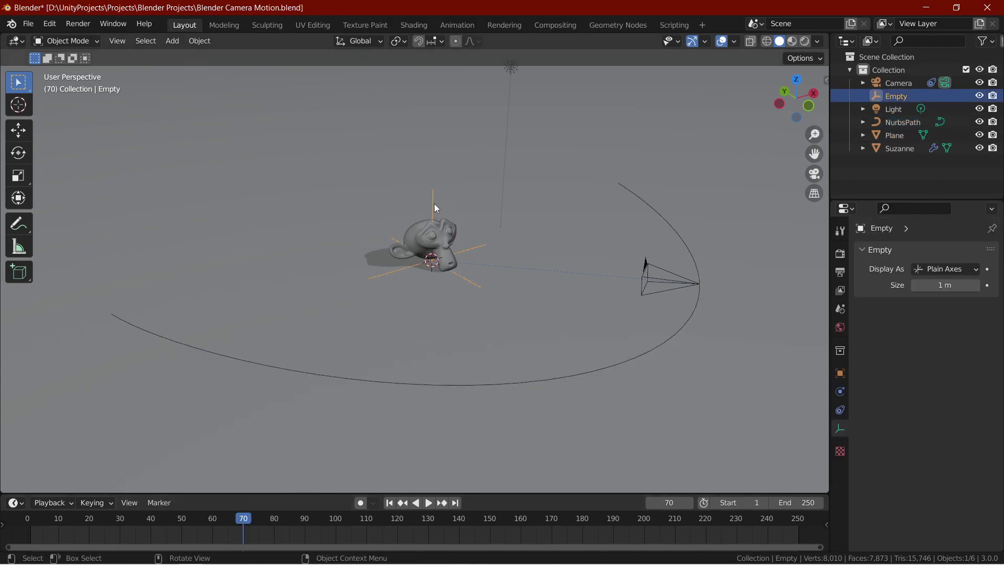
key("g")
key("Escape")
Review the camera's Follow Path and Track To constraints and play the animation from camera view
left_click(650, 257)
left_click(644, 264)
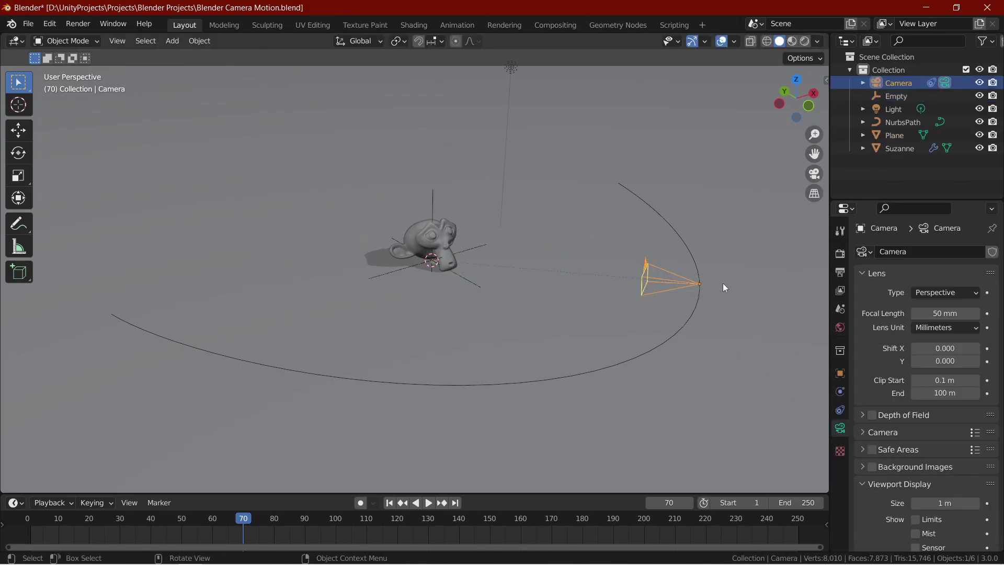
left_click(840, 410)
scroll(951, 384, "down", 2)
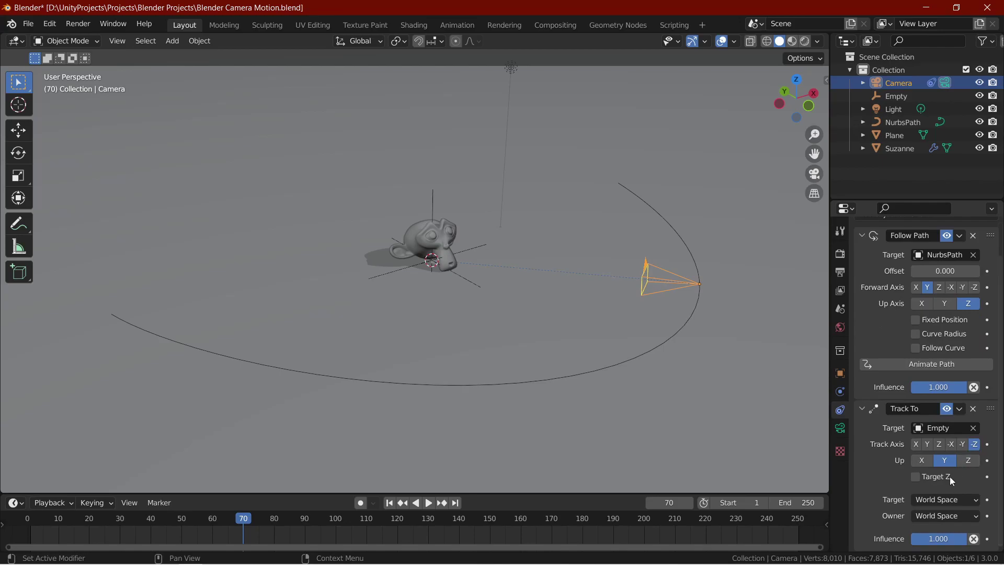
key("KP_0")
key("shift+Left")
key("space")
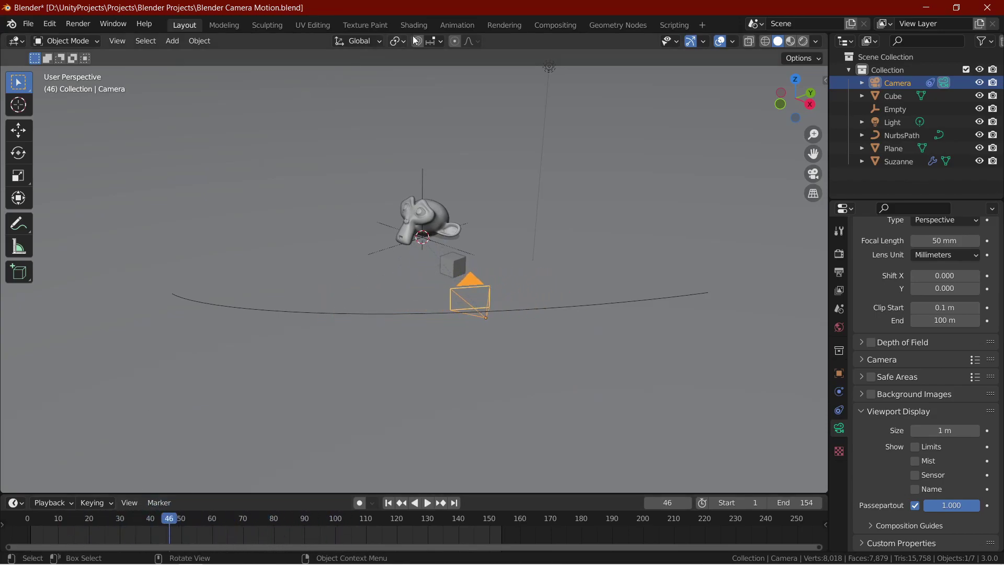
Switch to the Animation workspace with a Graph Editor in the lower area
left_click(453, 22)
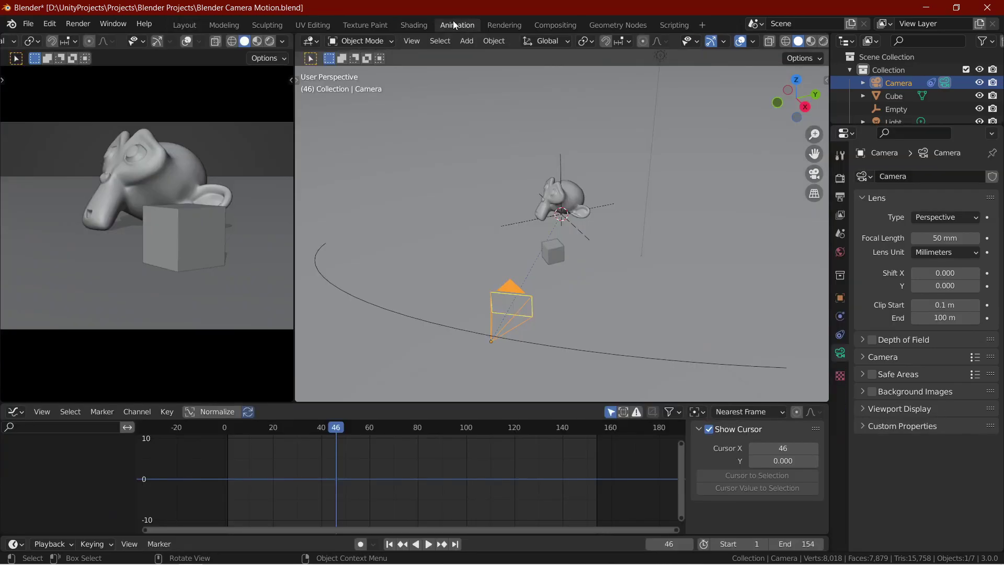
left_click(20, 417)
left_click(18, 412)
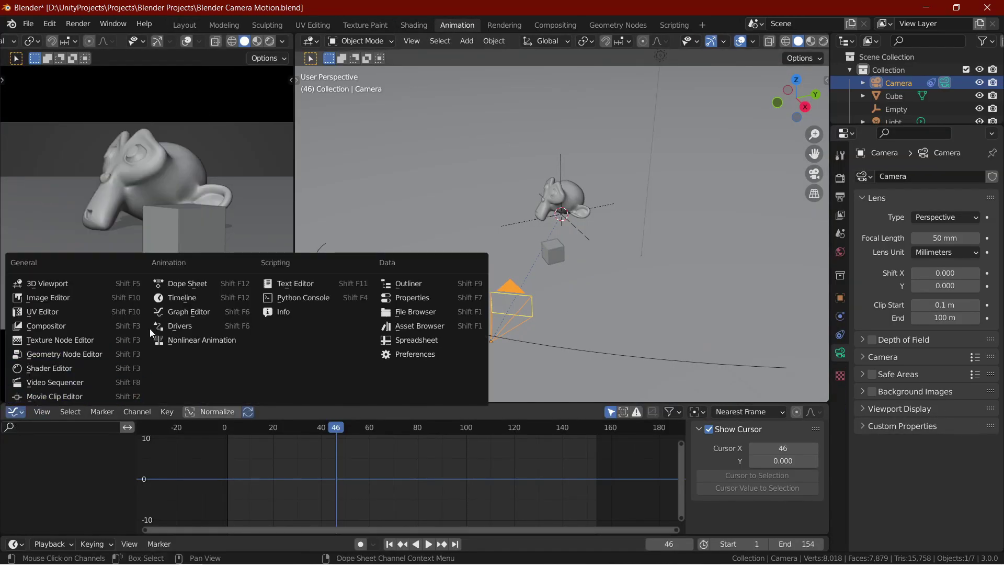
left_click(181, 309)
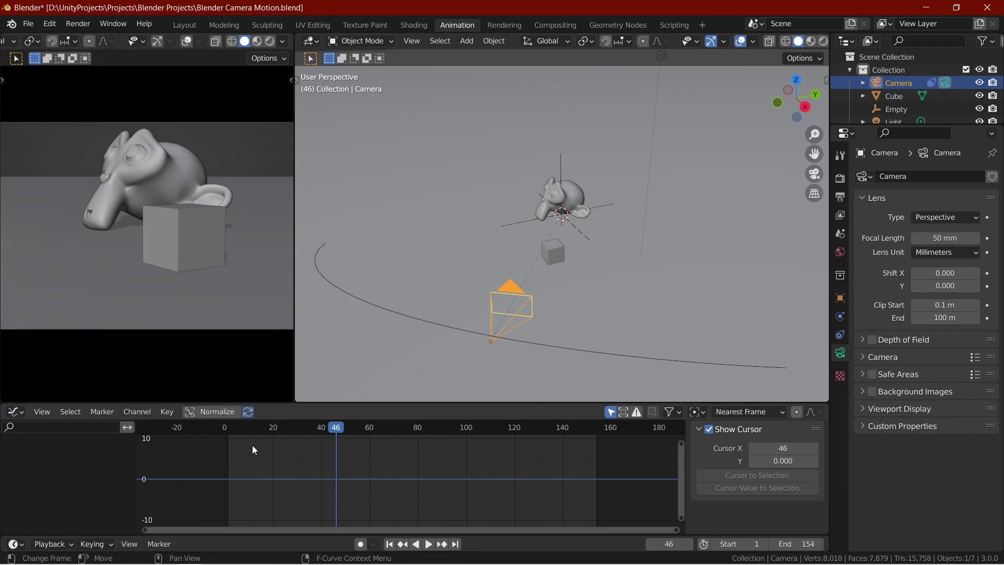
Key the camera's location and add a Noise modifier to its X, Y and Z Location curves
key("i")
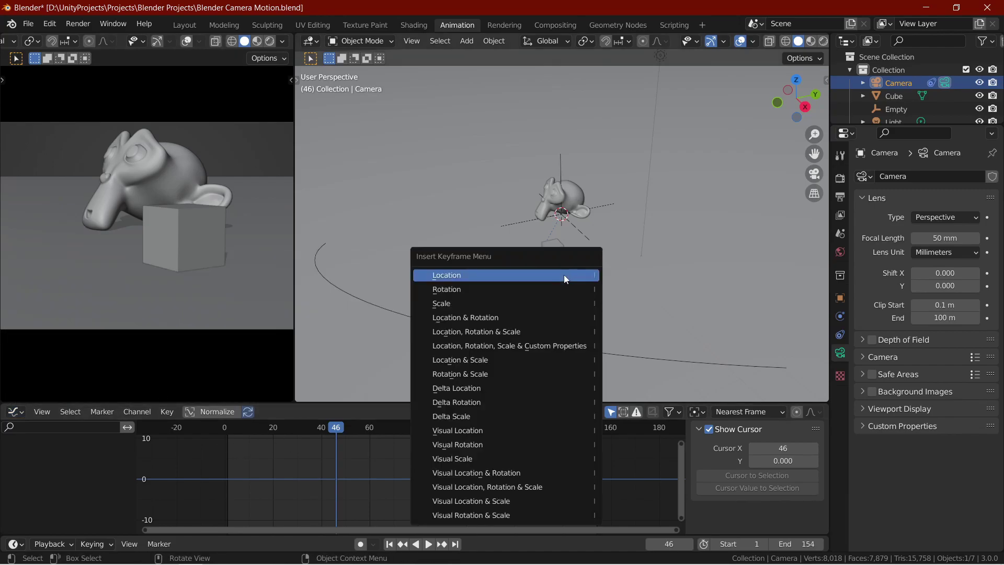
left_click(563, 275)
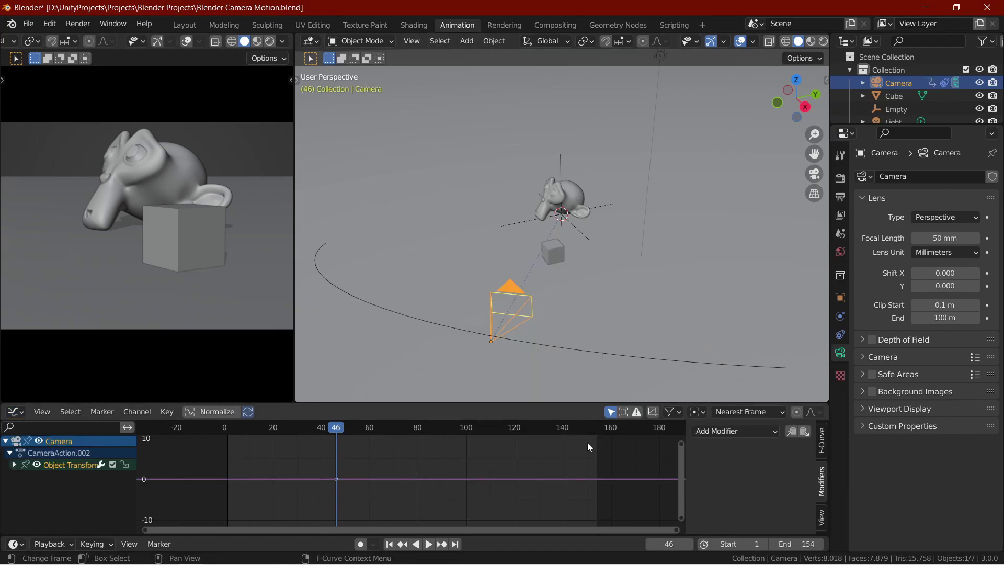
key("n")
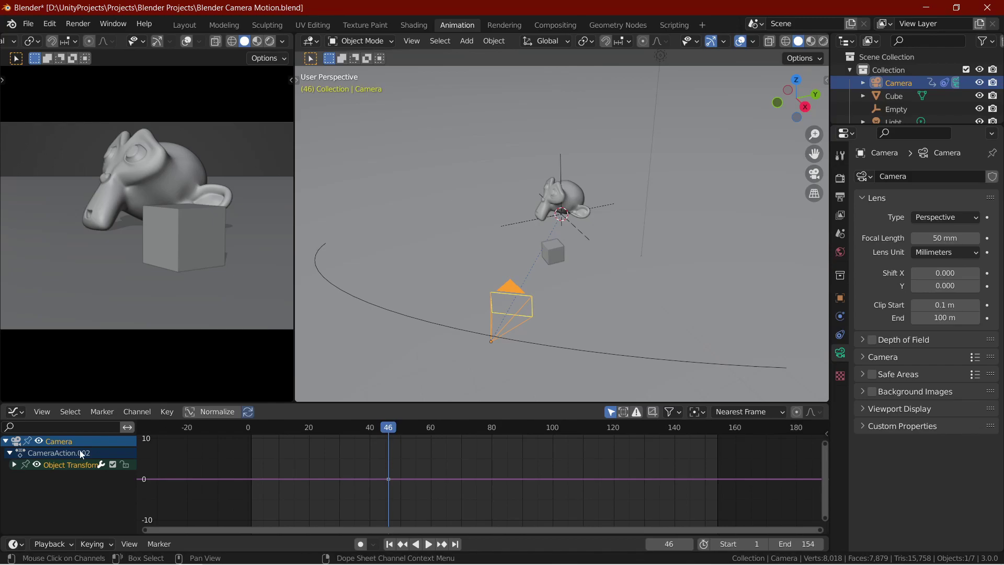
left_click(16, 466)
key("n")
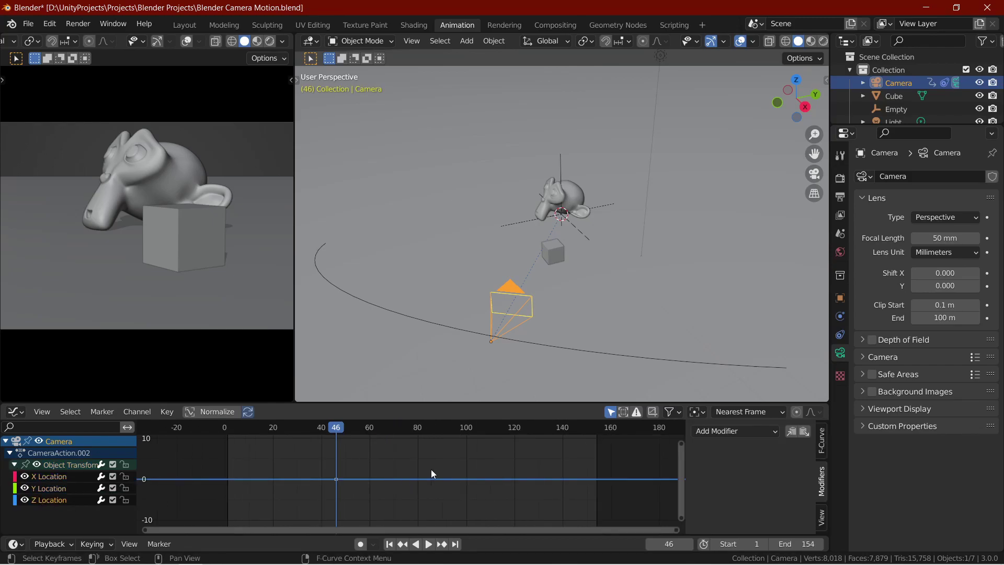
left_click(754, 433)
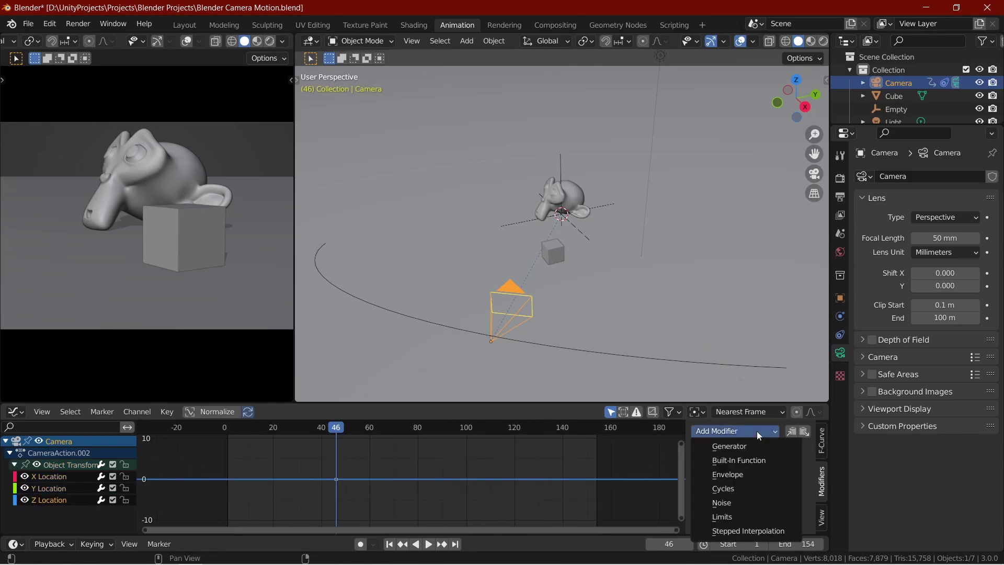
left_click(736, 504)
scroll(725, 488, "down", 2)
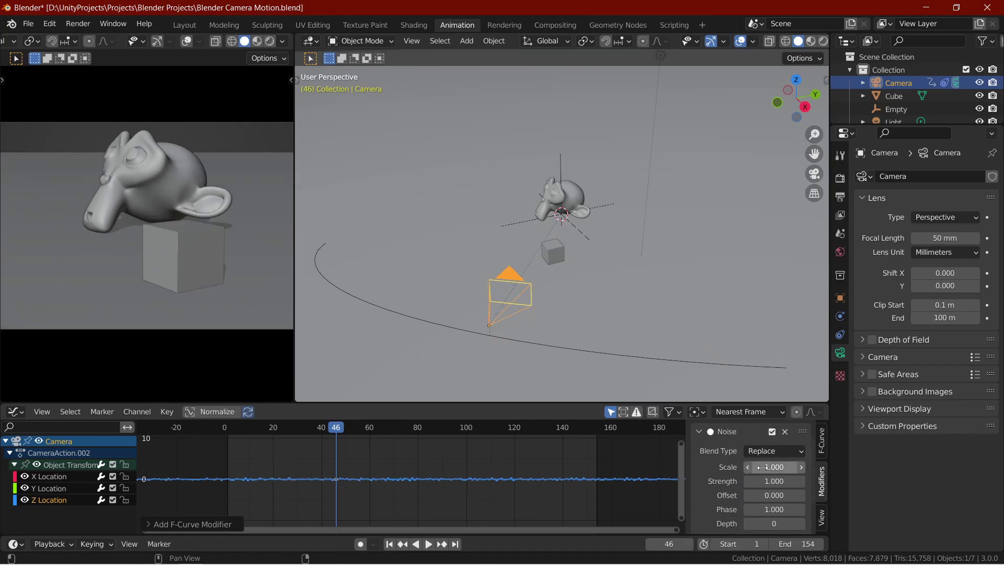
Set the Noise modifier's Scale to 36.5 and adjust its Strength and Offset for a subtle shake
left_click_drag(774, 467, 894, 466)
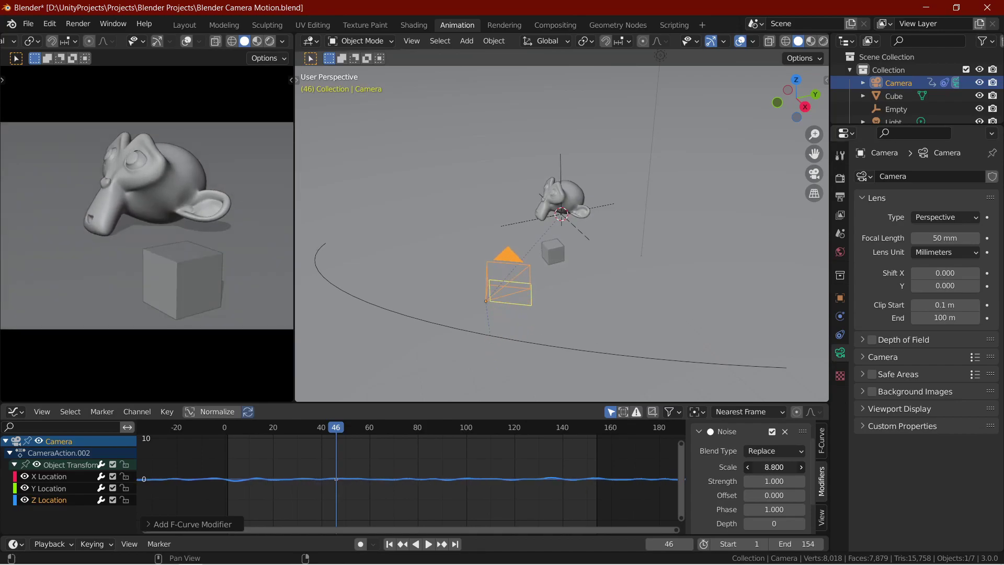
mouse_move(774, 467)
left_mouse_down()
mouse_move(742, 467)
mouse_move(773, 467)
left_mouse_up()
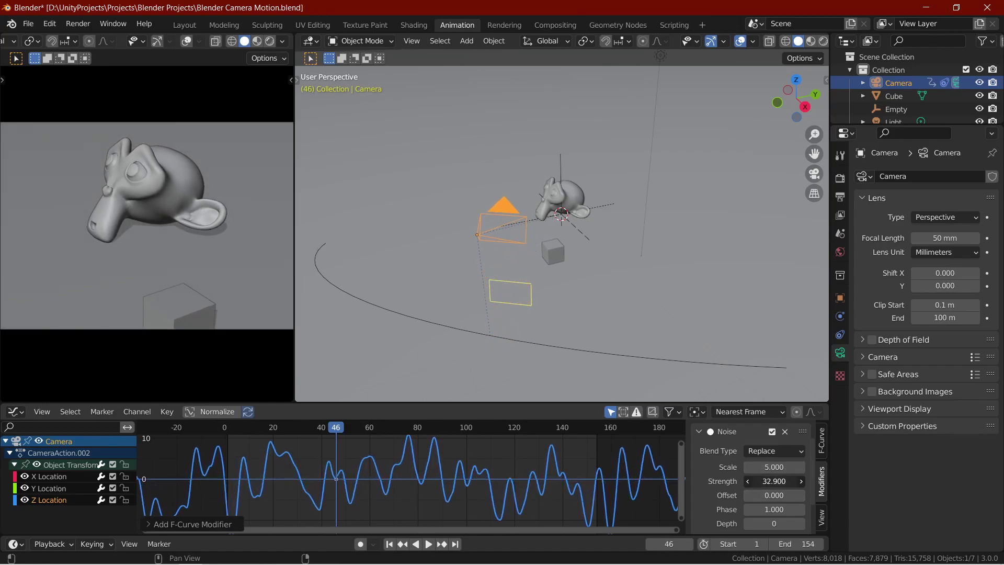
mouse_move(773, 481)
left_mouse_down()
mouse_move(742, 481)
mouse_move(781, 480)
mouse_move(766, 481)
left_mouse_up()
left_click(748, 495)
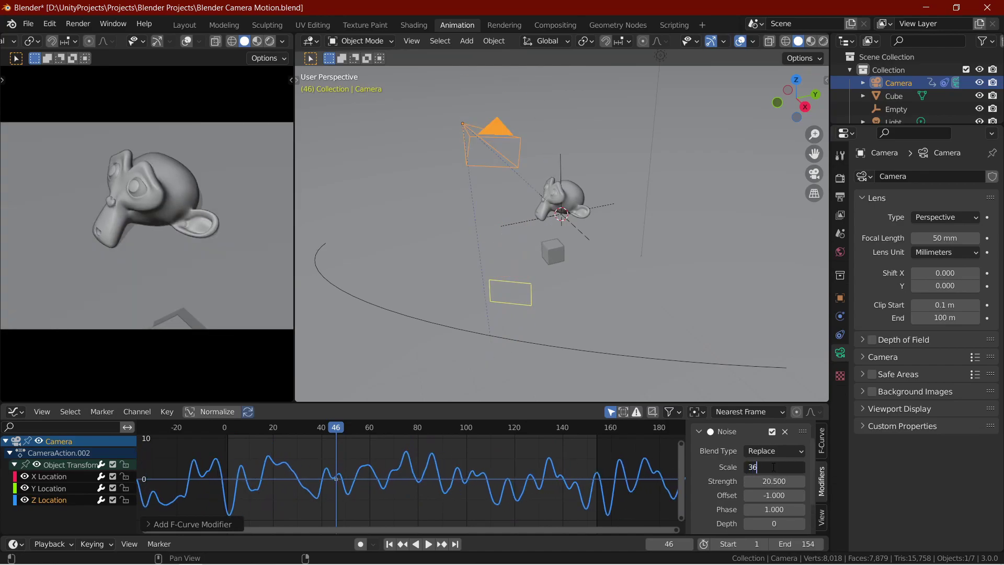
key("Return")
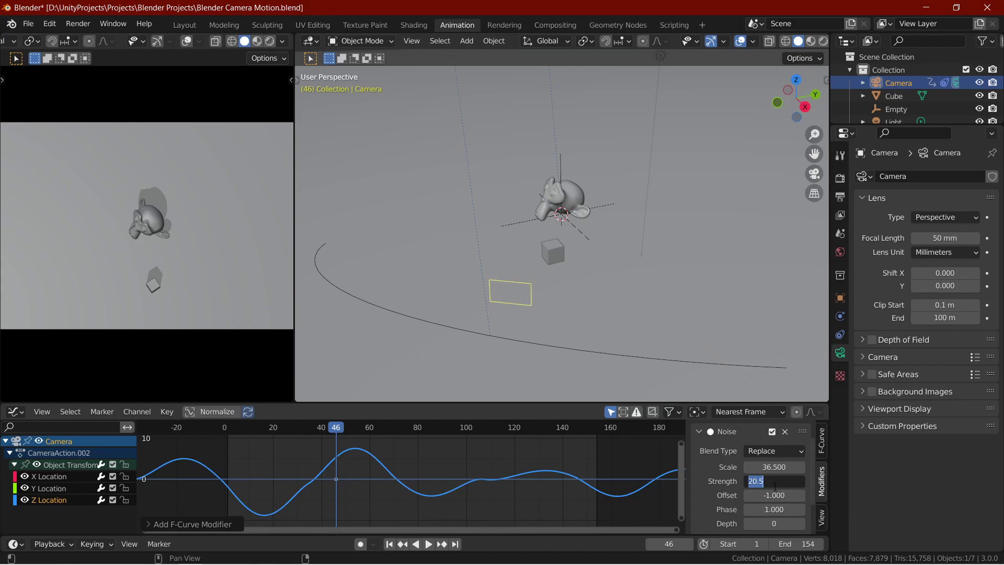